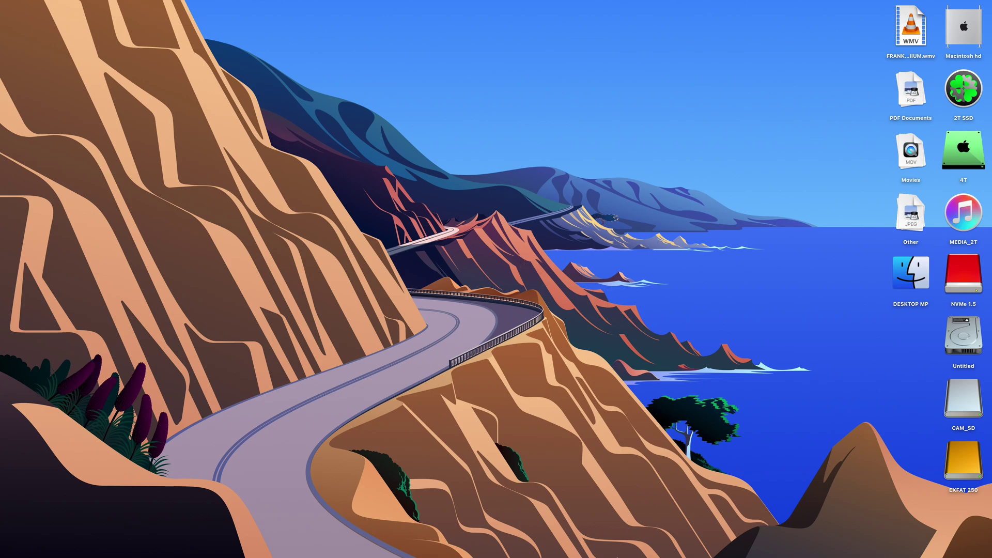
Launch Clover Configurator and go to its Mount EFI section
mouse_move(642, 555)
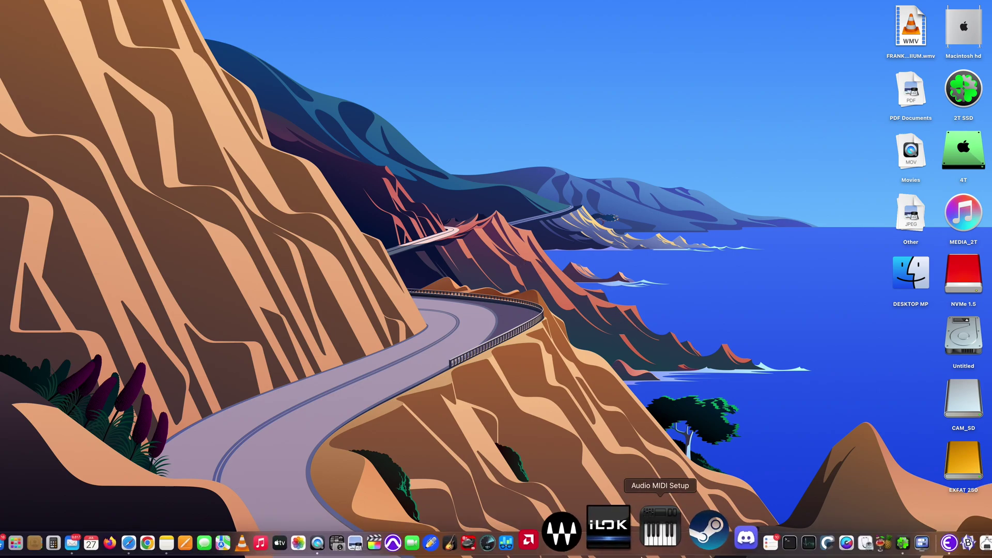
mouse_move(349, 6)
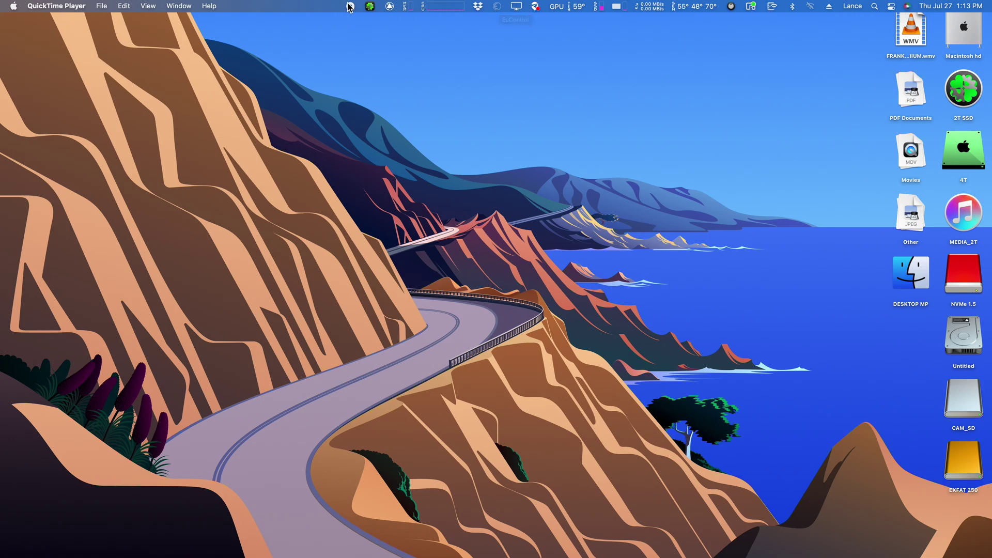
mouse_move(796, 556)
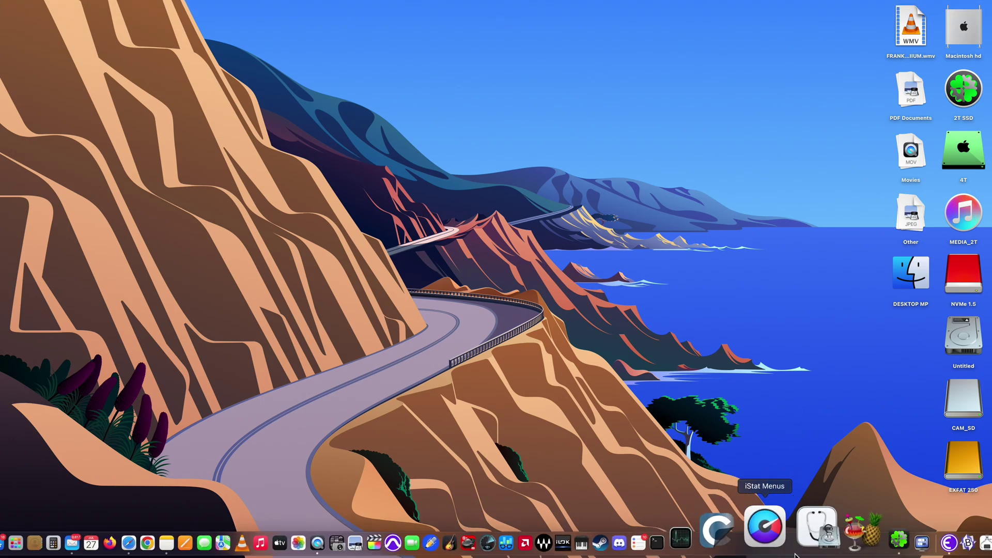
click(837, 540)
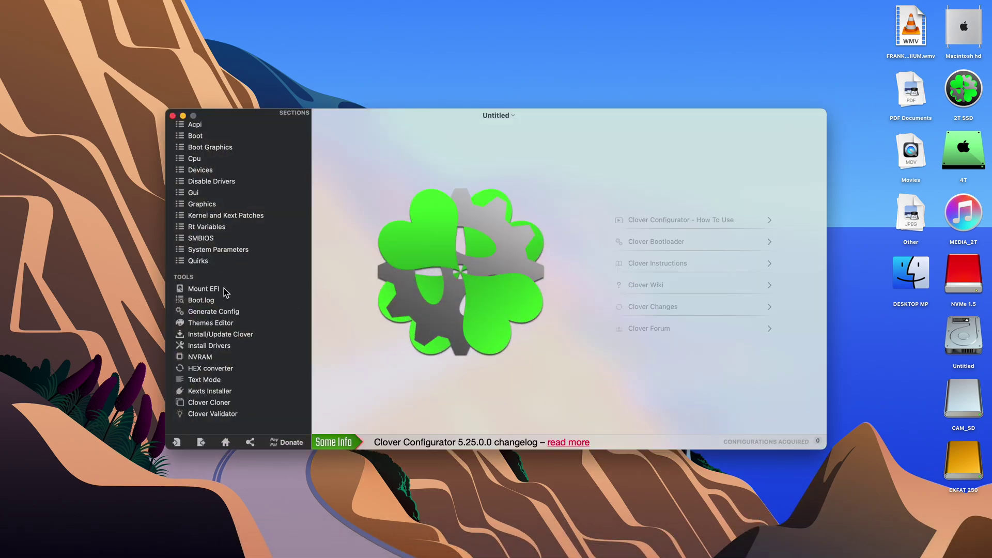
click(224, 287)
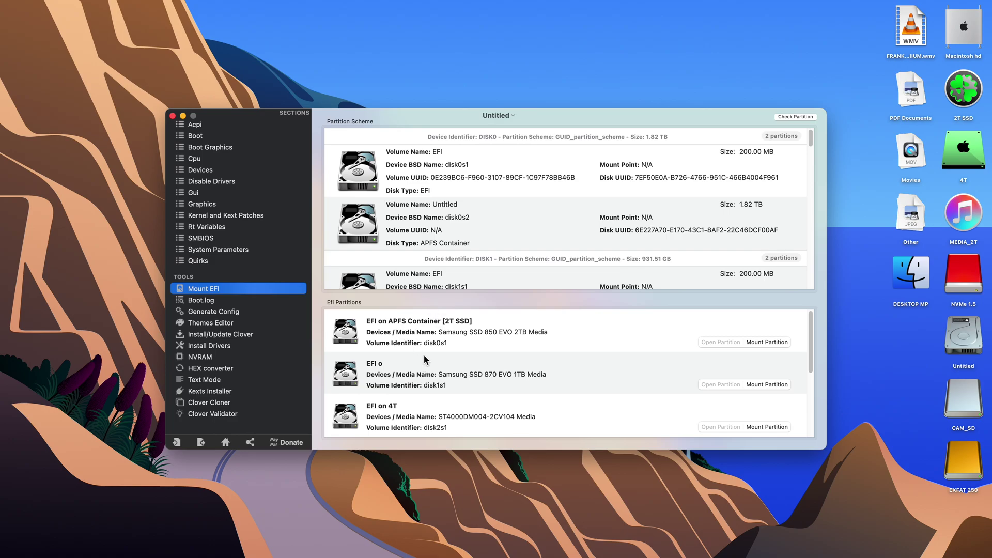
Mount the 2T SSD's EFI partition, authorising with the admin password
click(430, 345)
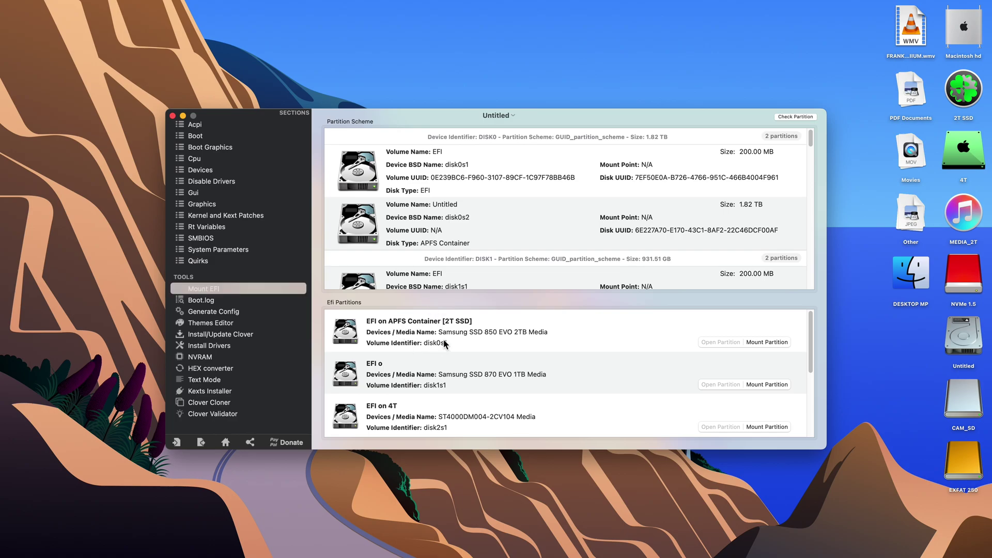
click(784, 344)
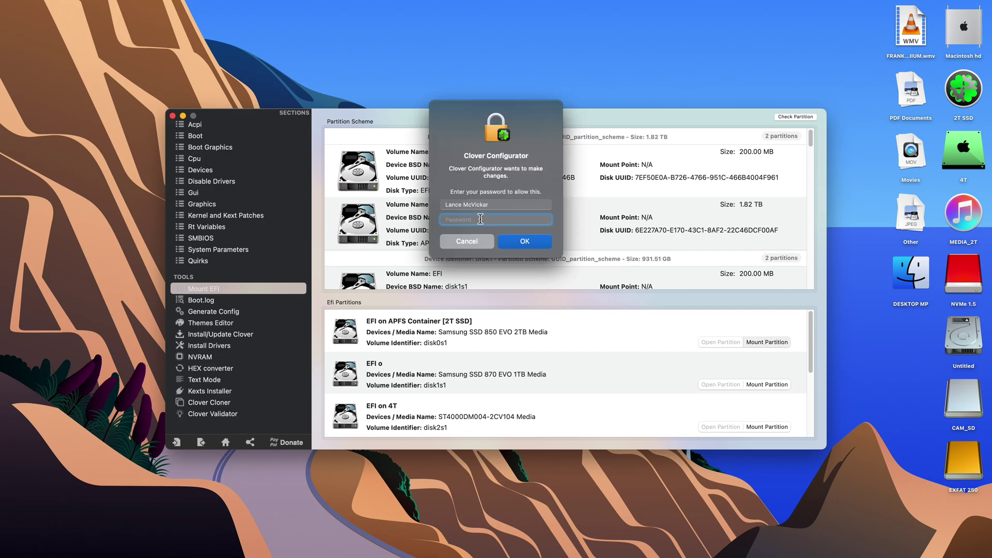
text(•••••)
key(Return)
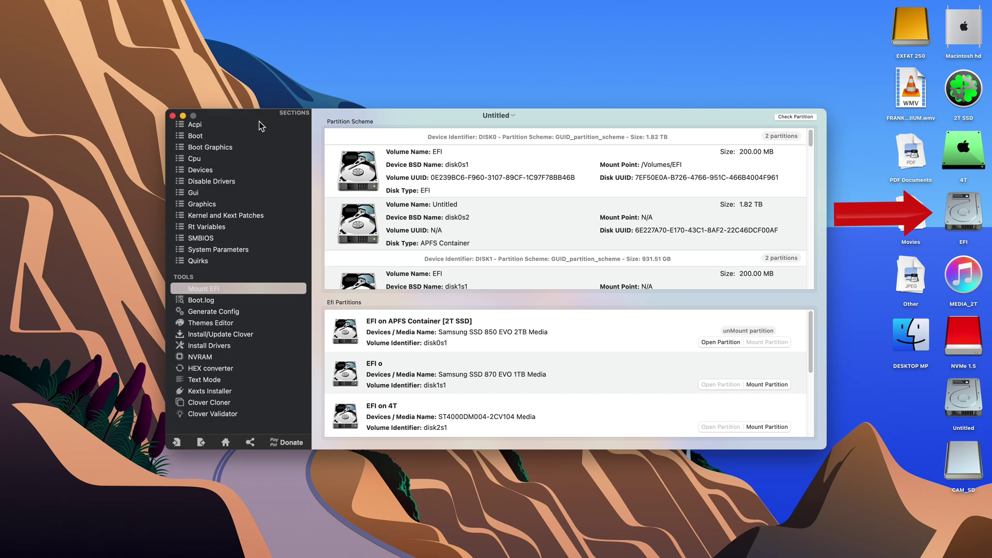
Quit Clover Configurator and open config.plist from the EFI drive's EFI/OC folder
key(super+q)
click(964, 213)
double_click(964, 213)
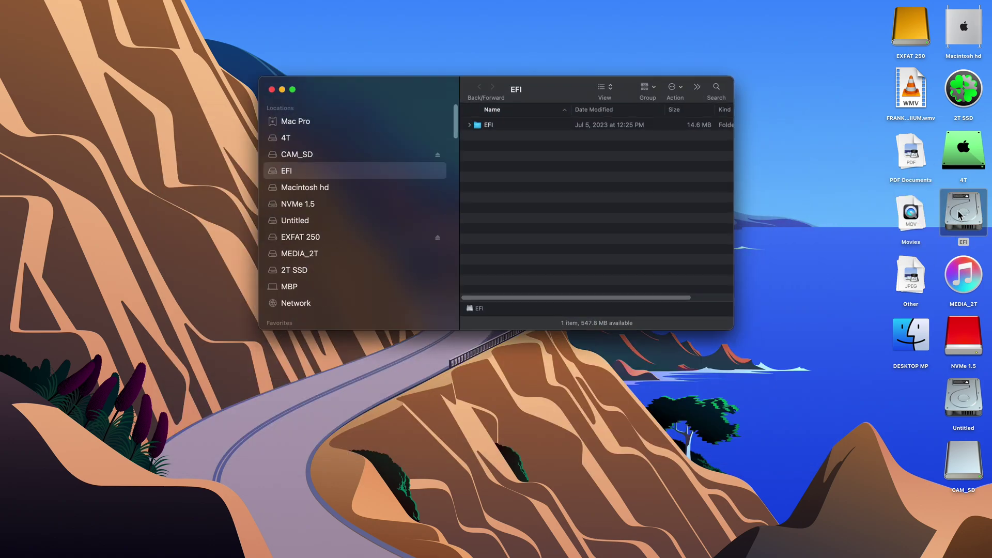
click(588, 128)
double_click(588, 130)
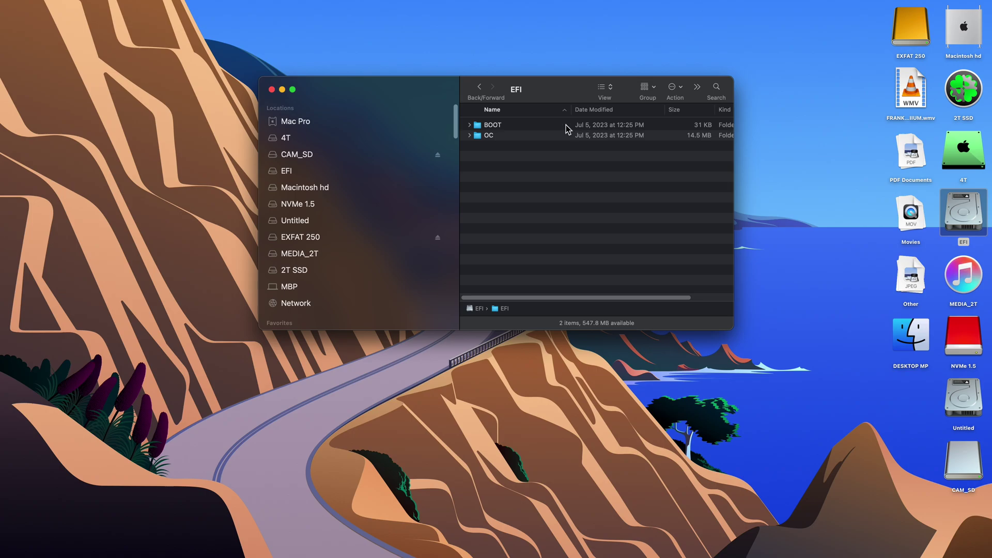
click(491, 137)
double_click(491, 136)
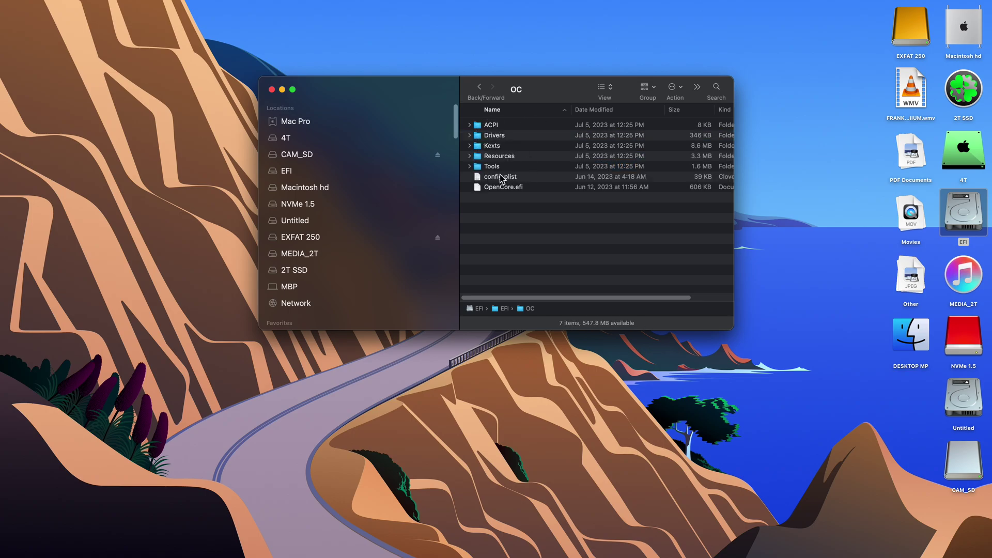
click(479, 176)
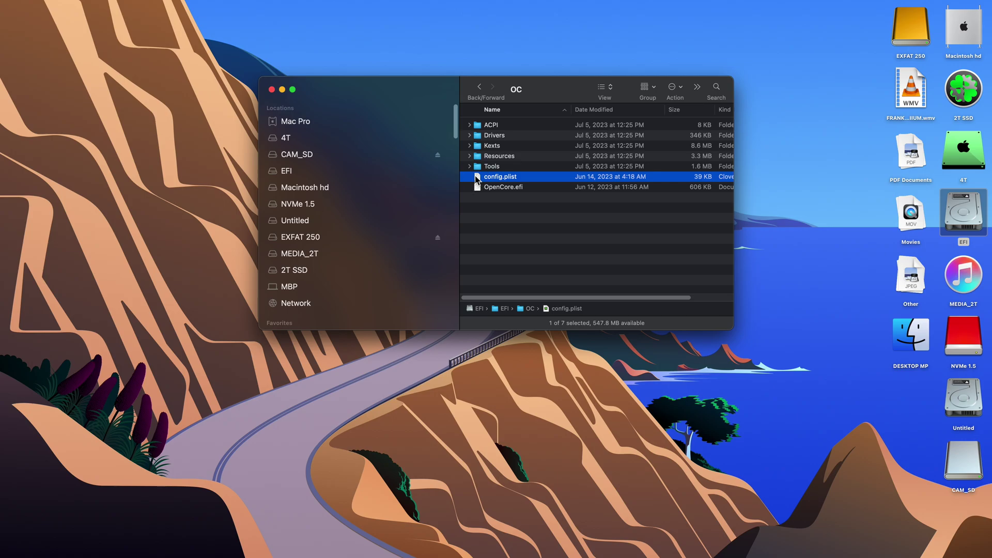
double_click(476, 177)
Change one A in the Cpuid1Mask data to C, giving AAAAAAAAAAAAAACAAAAAAA==
click(402, 308)
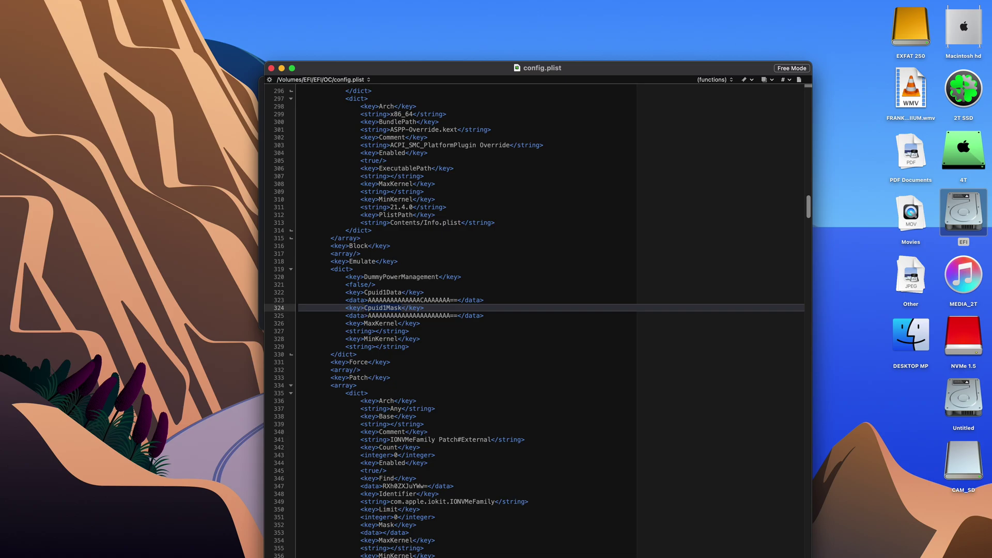
click(451, 316)
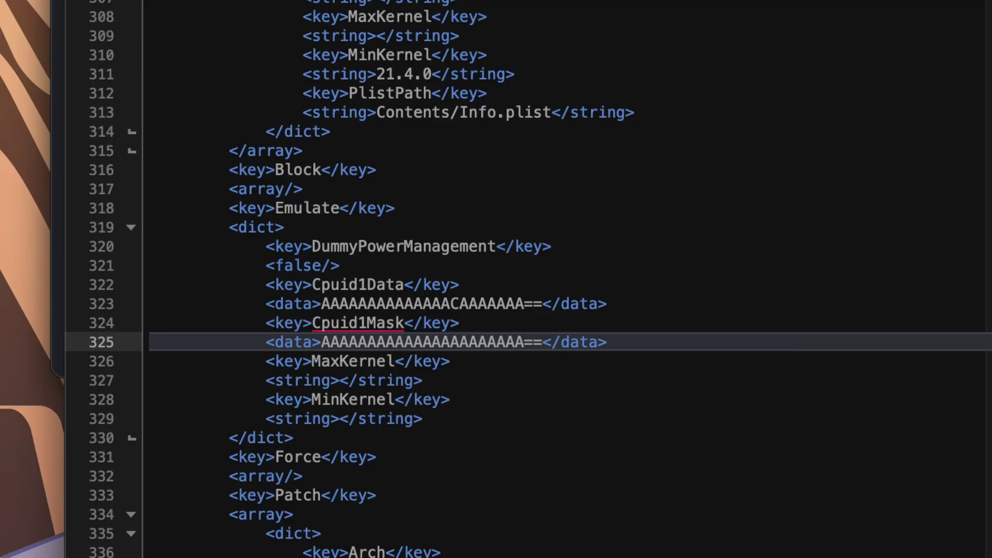
click(469, 342)
key(BackSpace)
text(C)
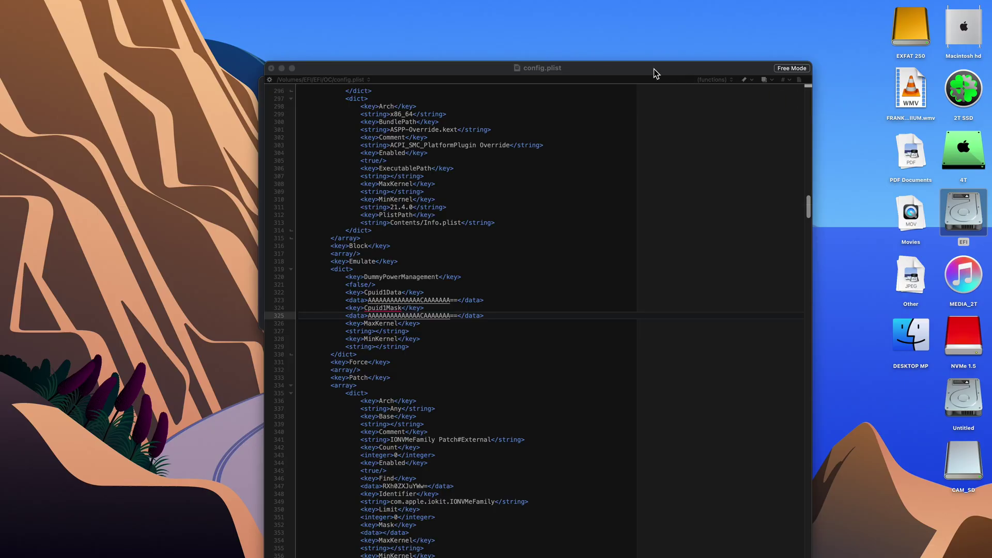
click(653, 73)
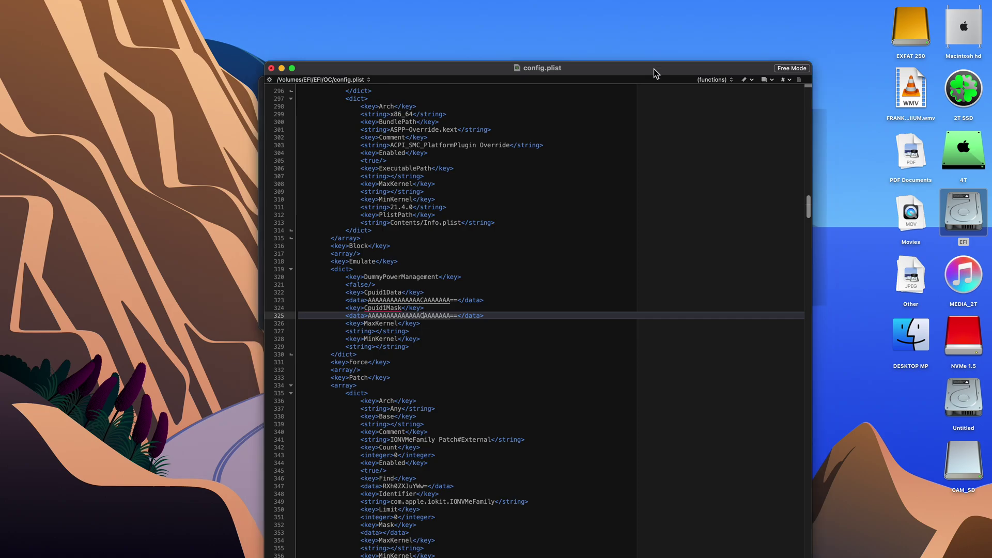
Search config.plist for UpdateSMBIOS to find the key at line 1139
key(super+f)
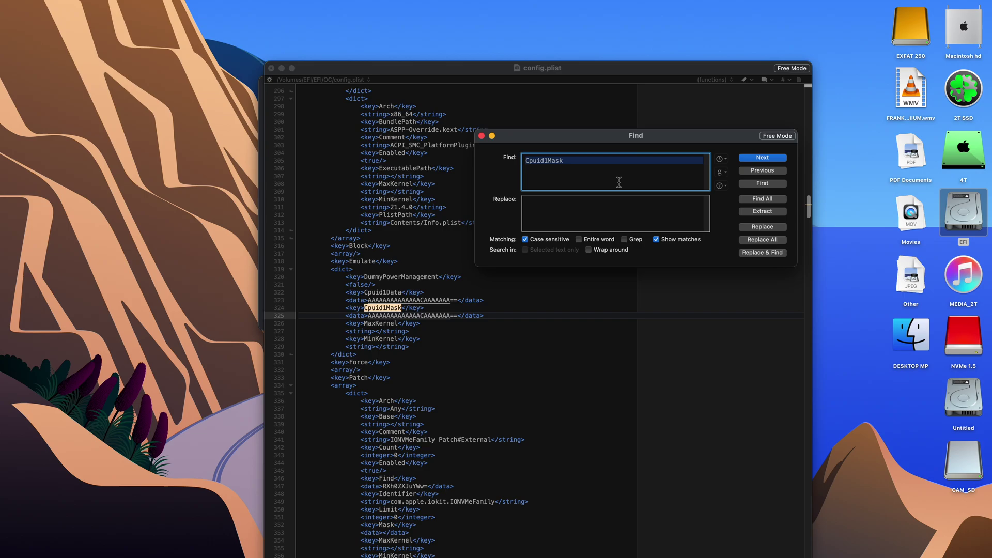
click(593, 174)
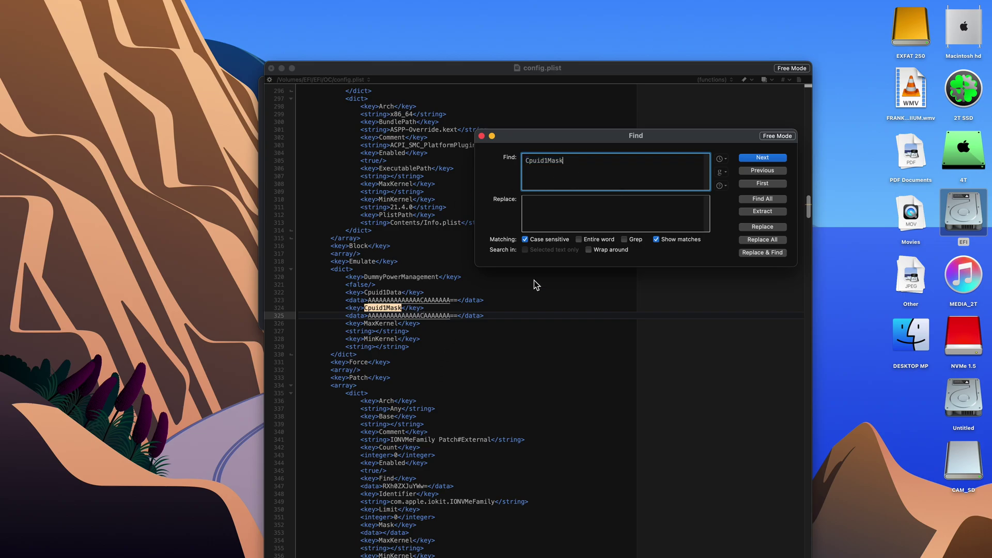
double_click(711, 163)
click(594, 174)
drag(571, 161, 525, 159)
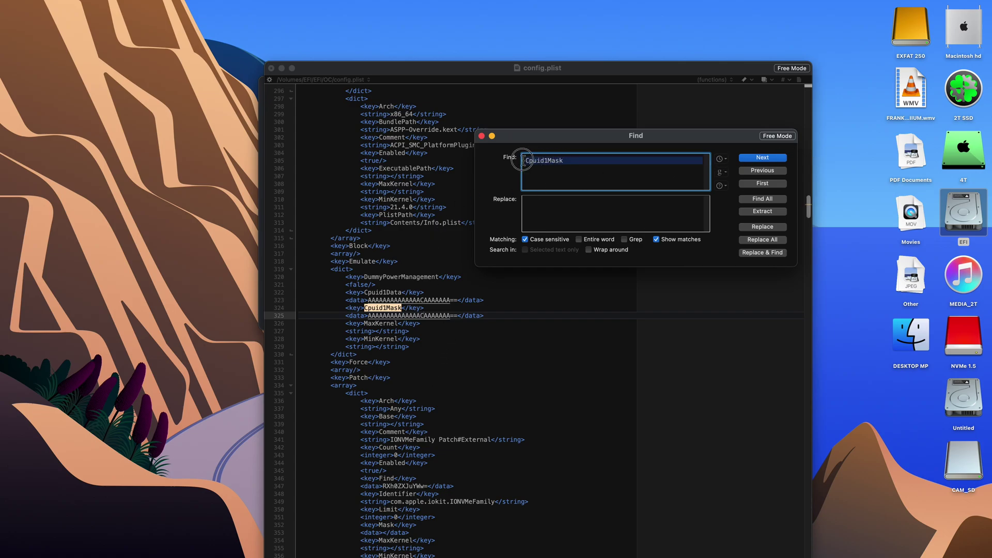
text(UpdateSMBIOS)
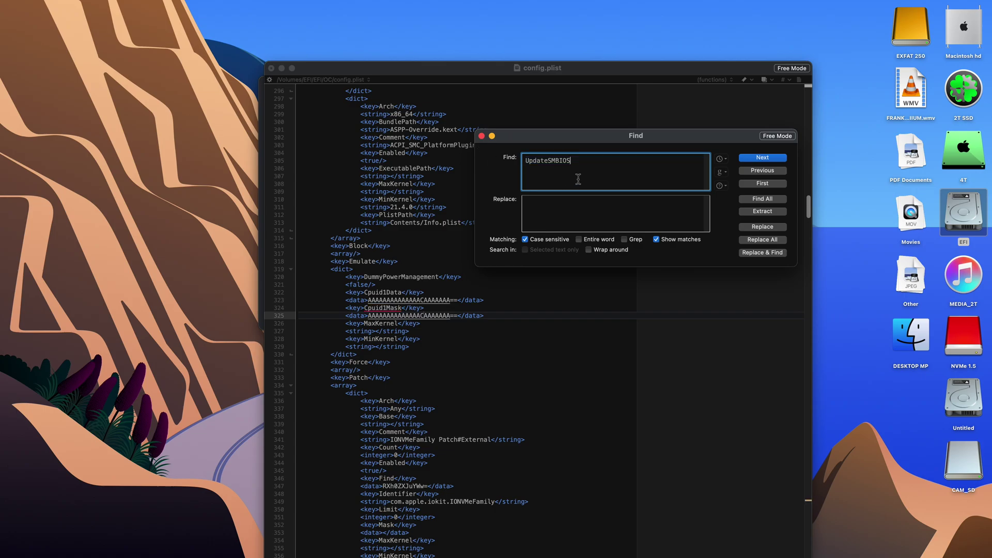
click(763, 158)
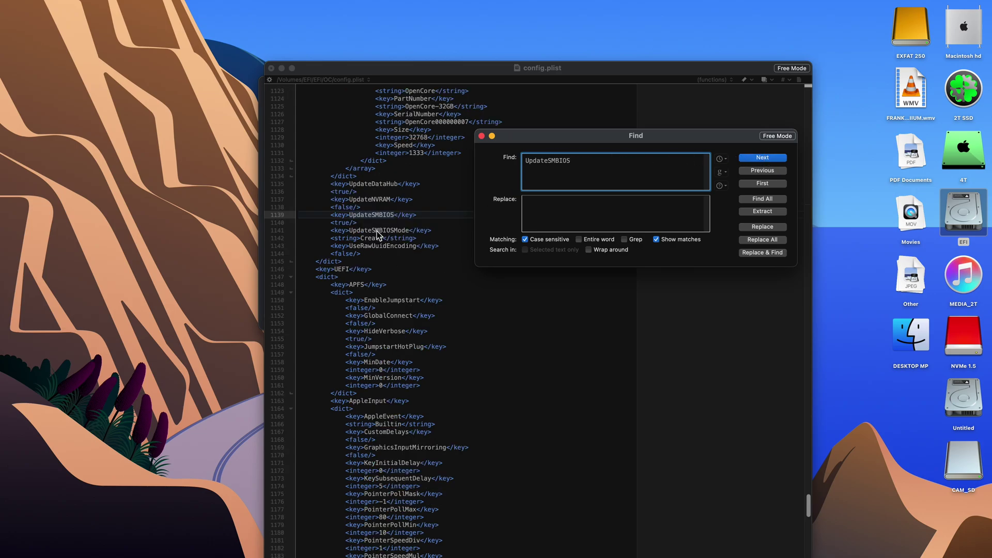
Set UpdateSMBIOS to false and close the saved config.plist window
click(366, 222)
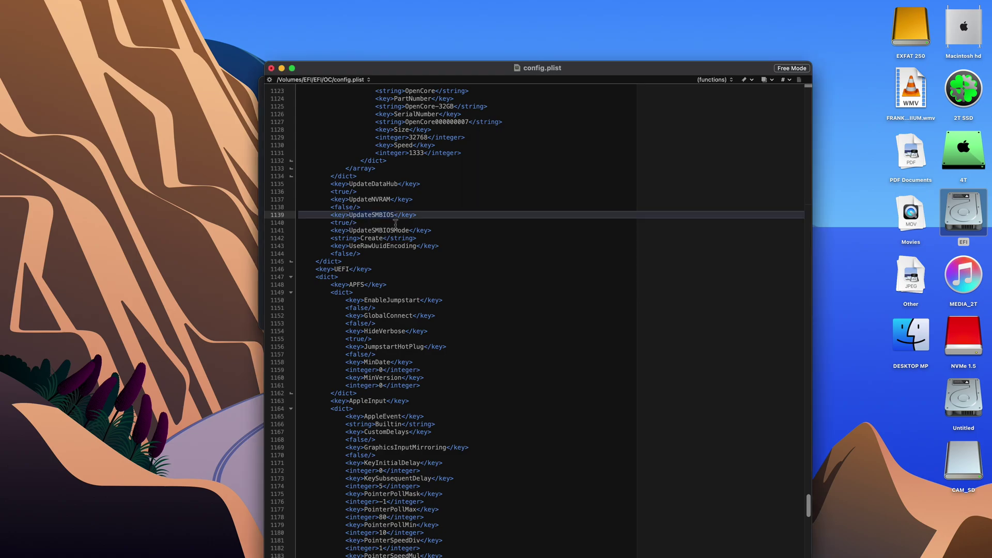
click(349, 226)
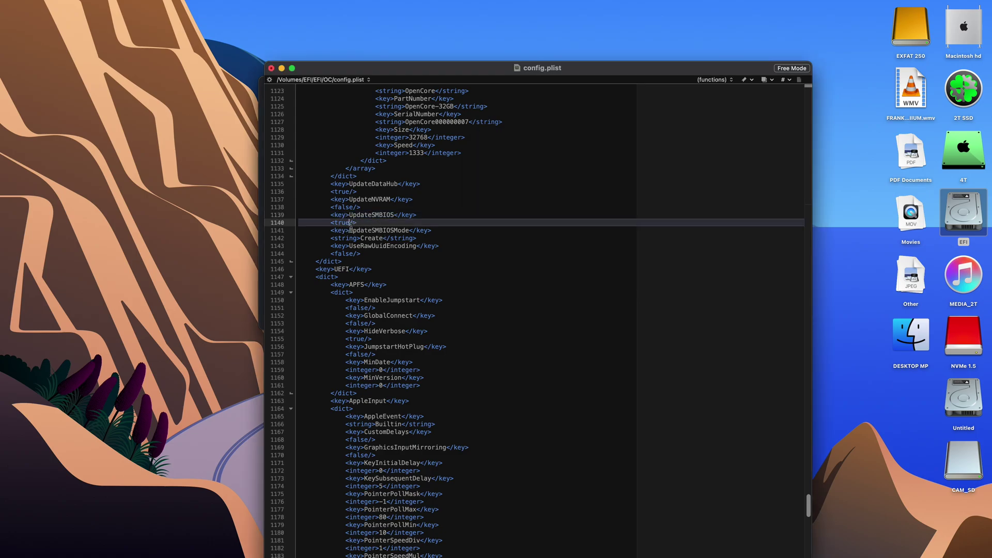
key(BackSpace)
key(BackSpace)
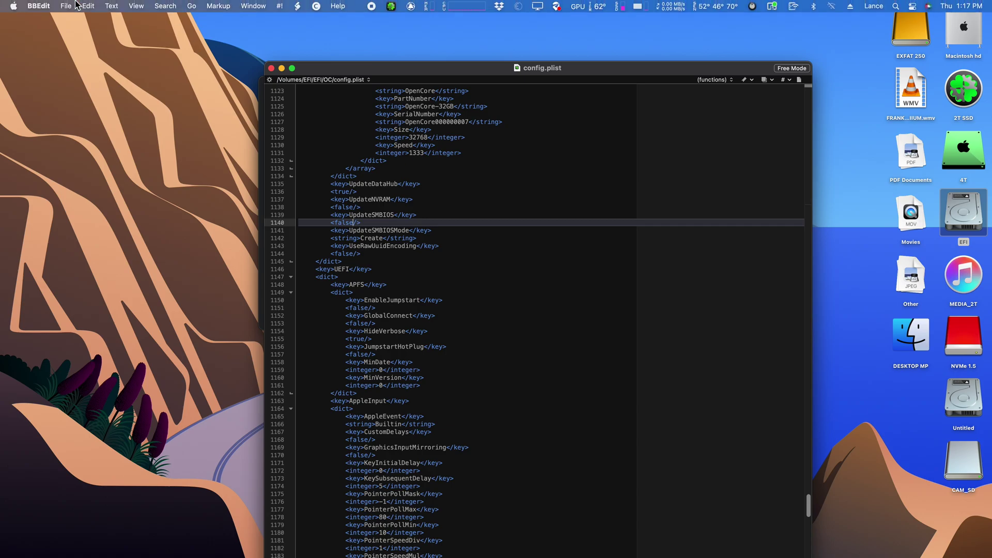
click(68, 5)
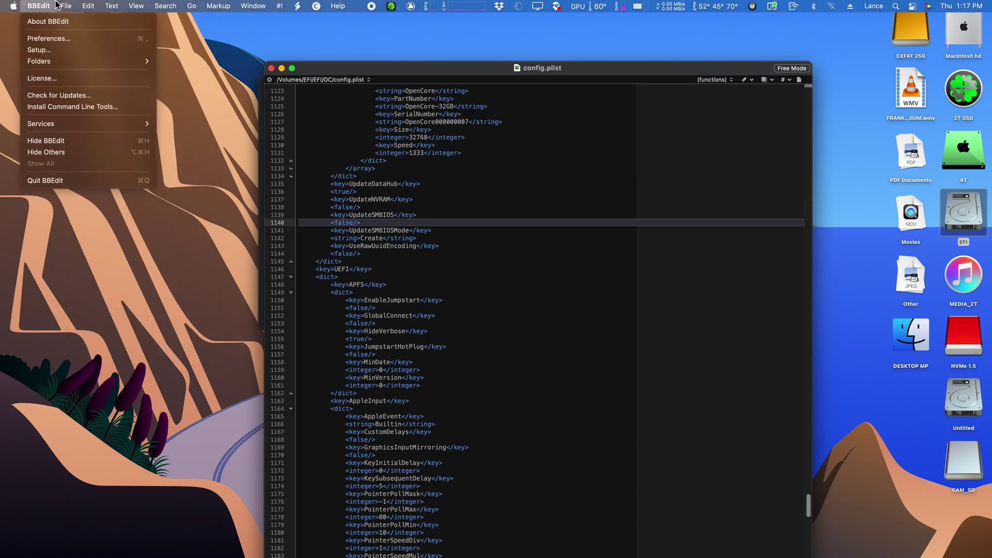
click(210, 42)
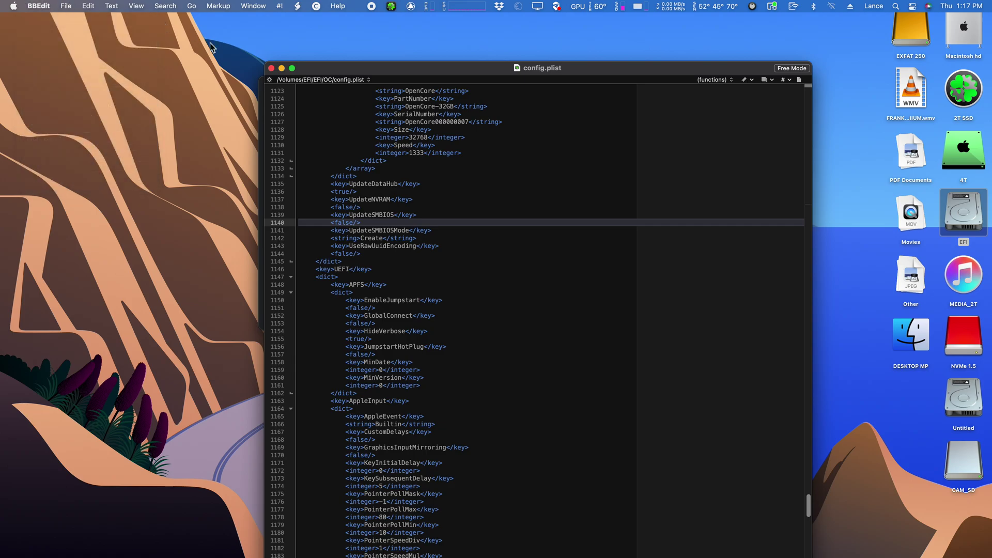
click(270, 68)
Restart the Mac from the Apple menu and reposition the System Preferences window
click(13, 6)
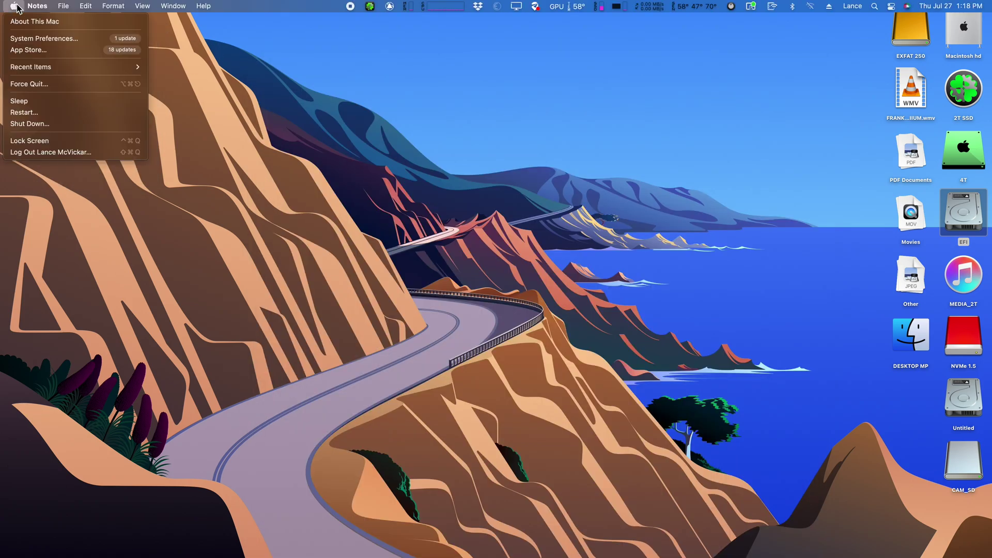
click(56, 109)
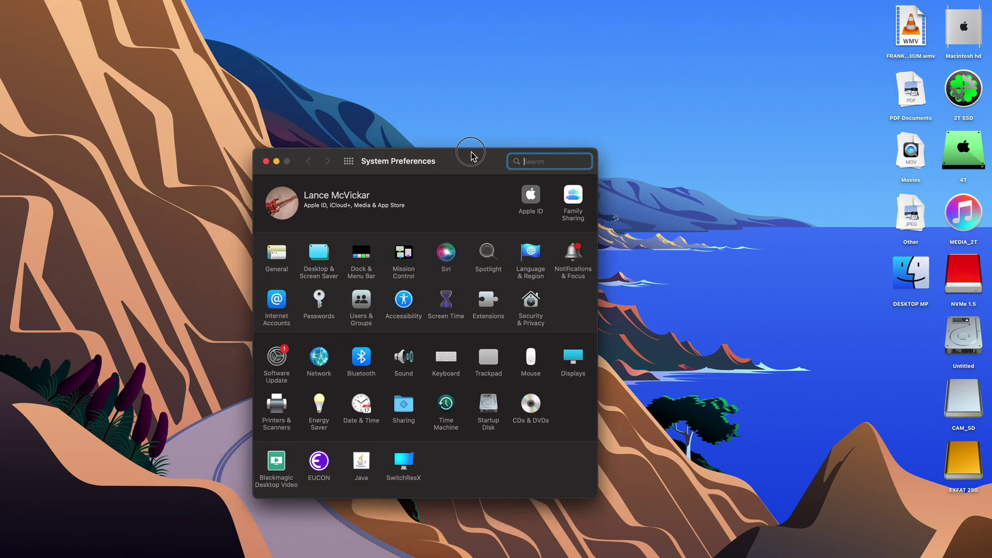
drag(470, 149, 501, 106)
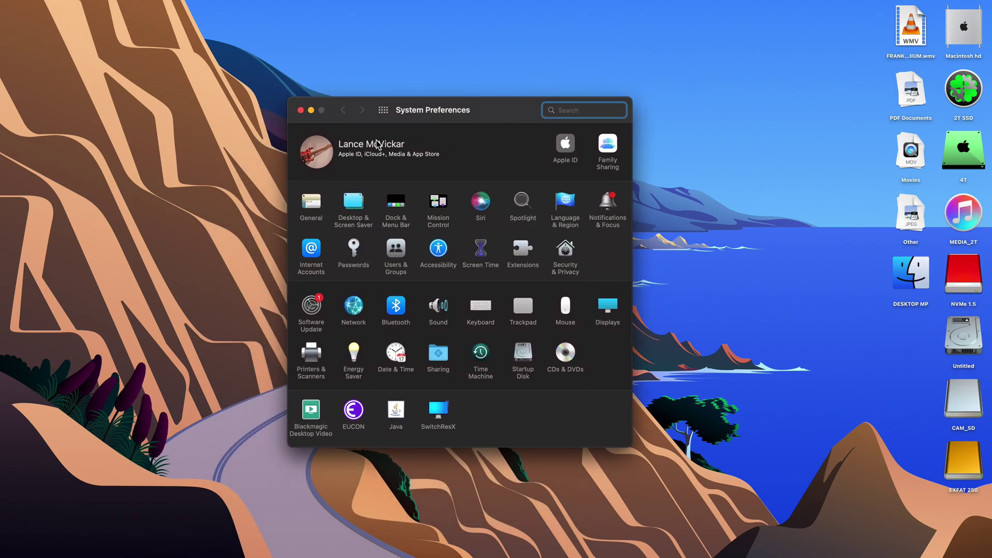
Install the macOS Monterey 12.6.8 update from Software Update and agree to its licence
click(312, 310)
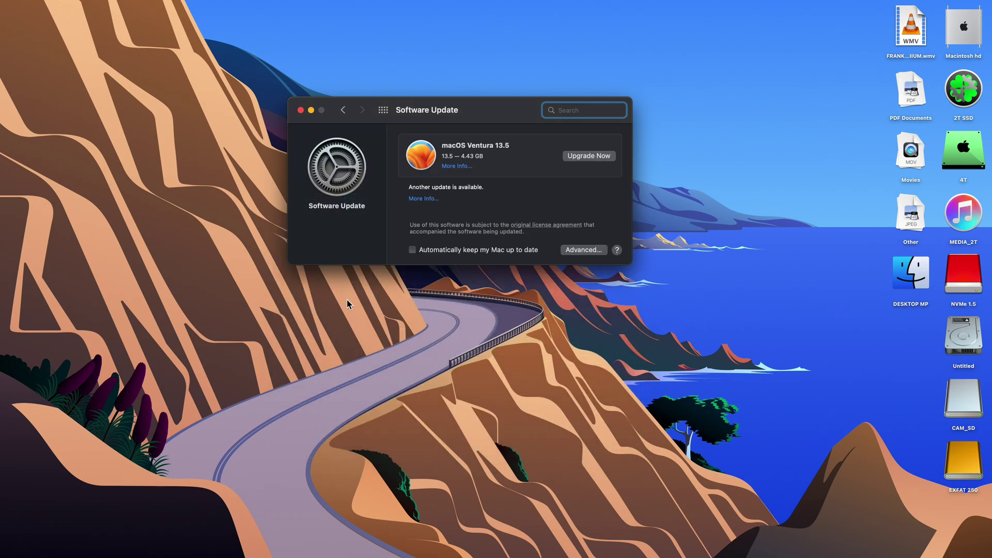
click(428, 201)
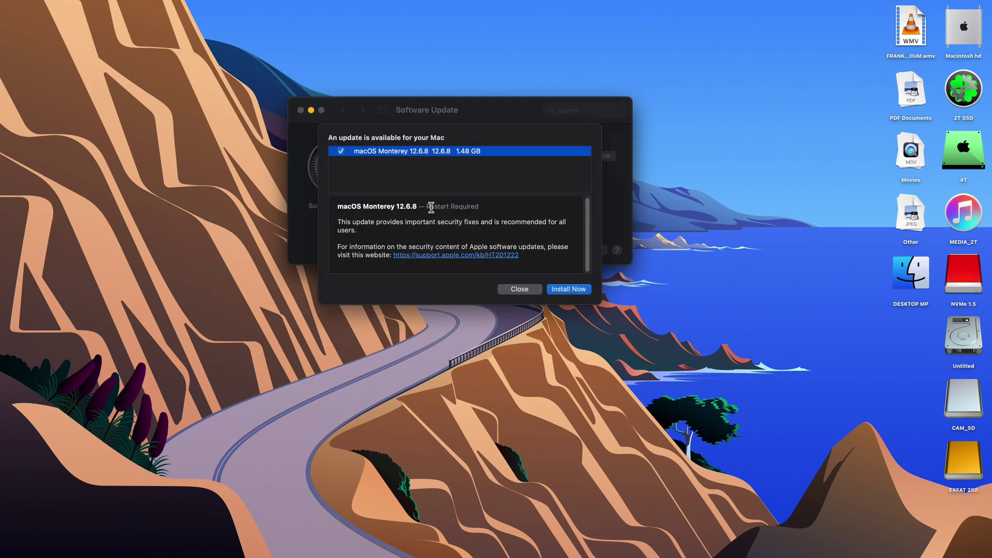
click(573, 291)
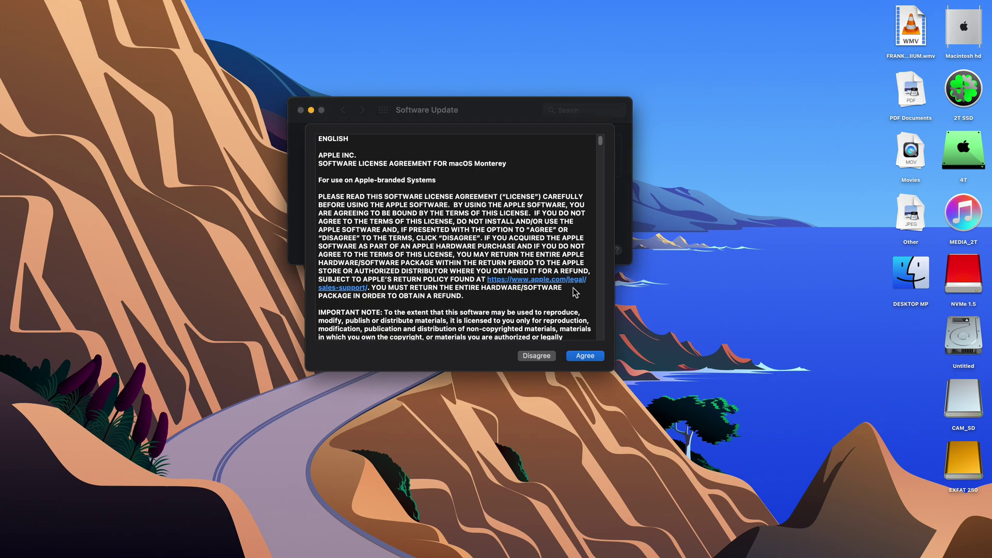
click(585, 357)
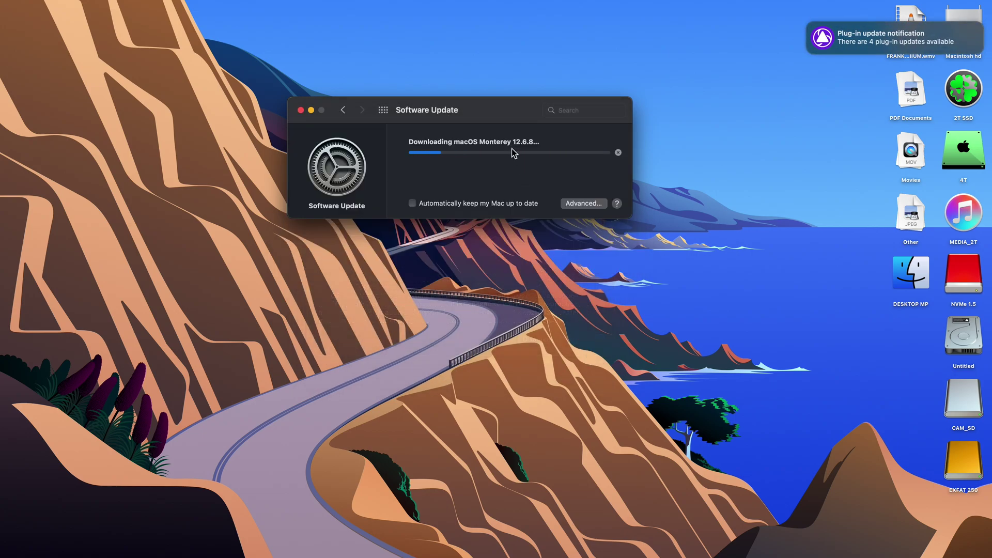
Move the Software Update window aside while the 12.6.8 update downloads and installs
drag(504, 113, 561, 190)
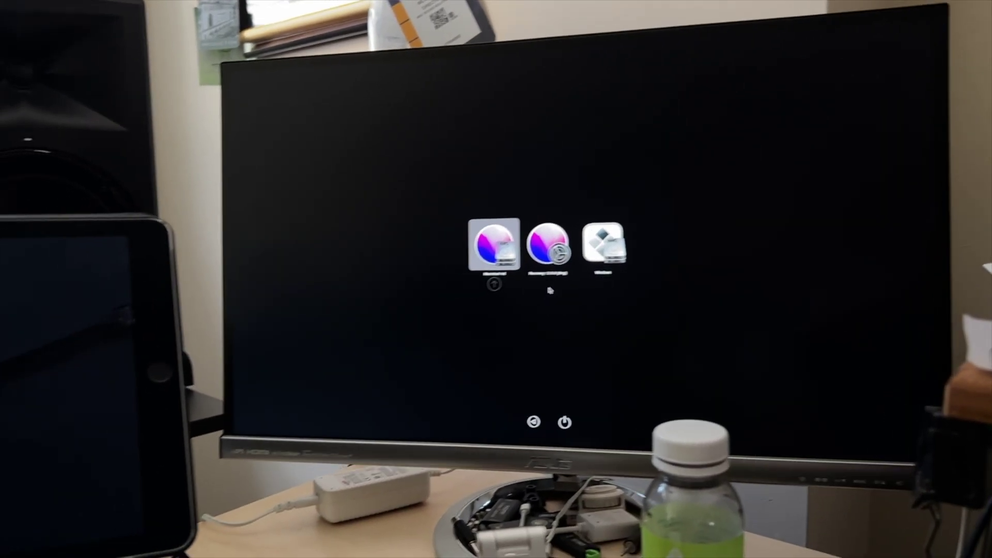
Boot macOS from the first disk in the OpenCore picker
key(Return)
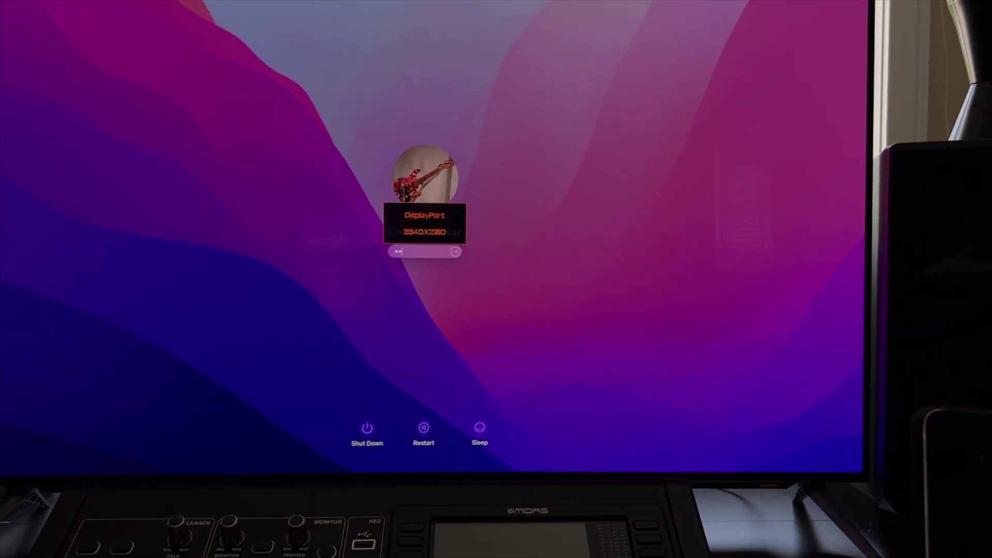
Log in, remount the 2T SSD's EFI partition with the admin password, and select the EFI drive
key(Return)
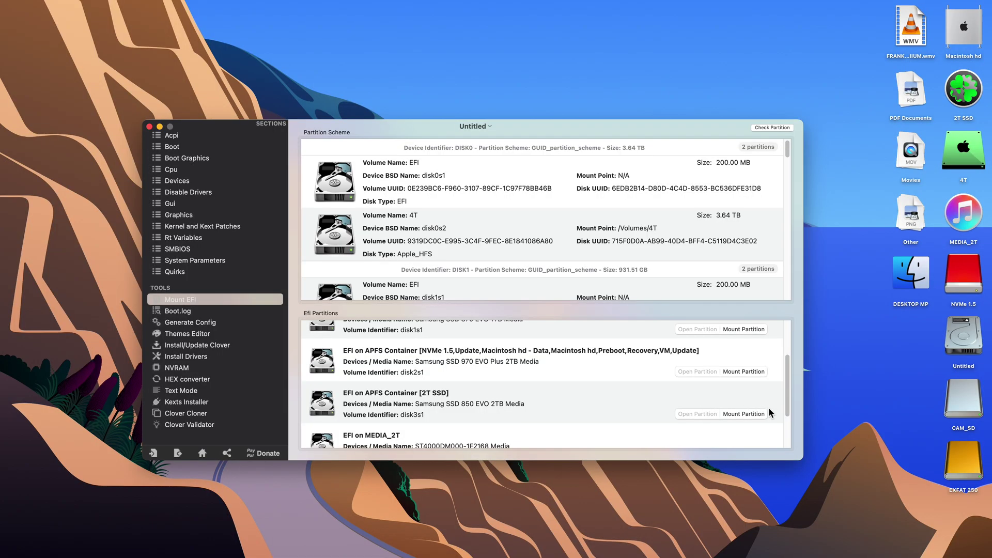
click(753, 414)
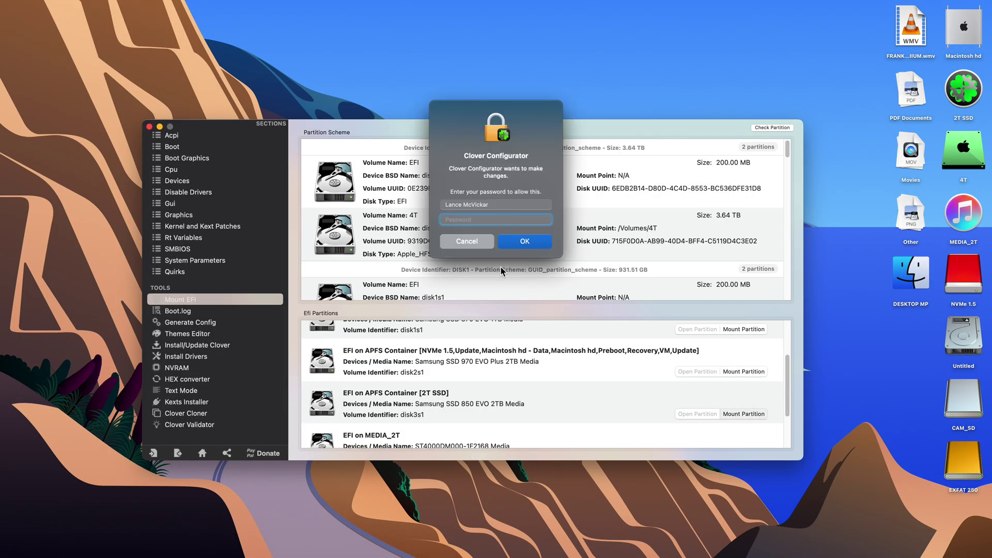
text(•••)
key(Return)
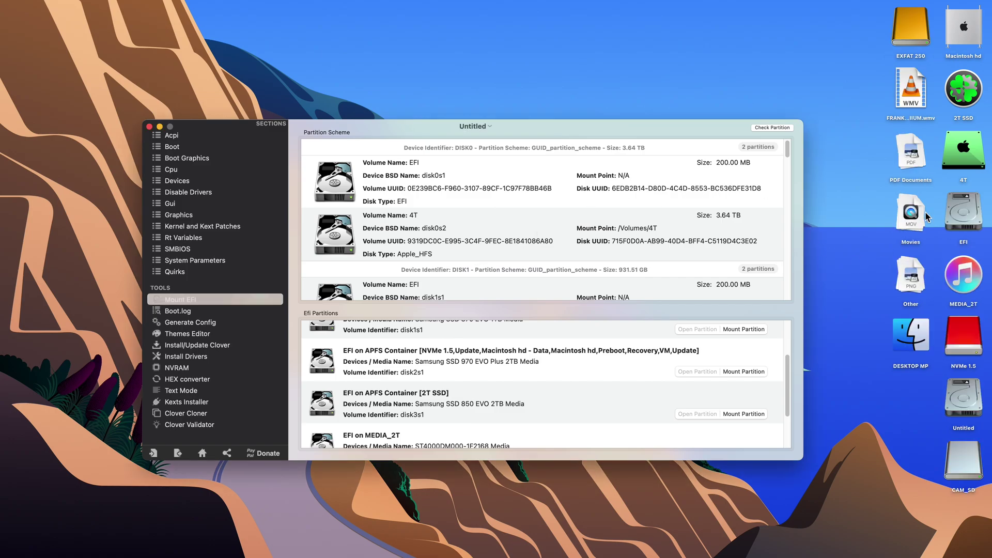
click(963, 217)
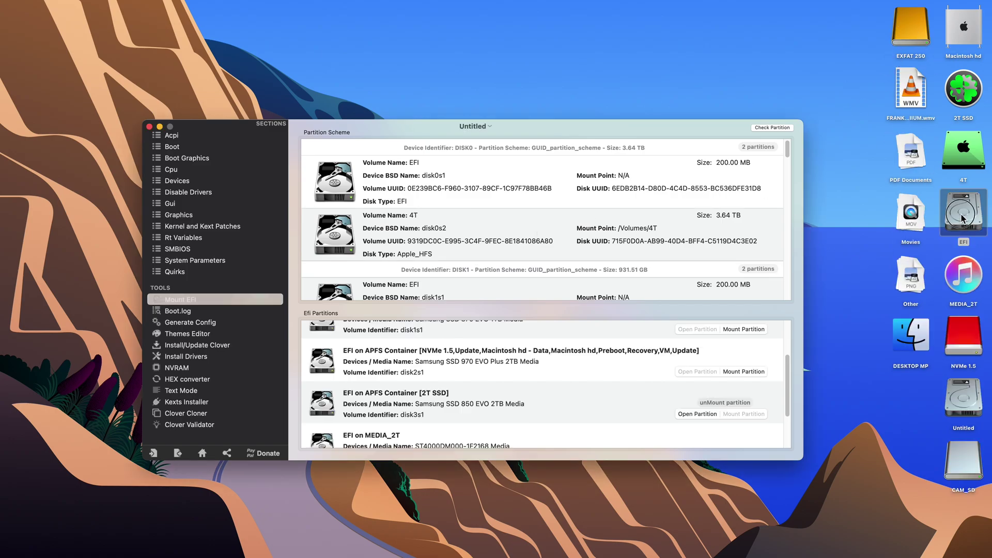
Open the EFI drive's EFI/OC folder in Finder
double_click(962, 217)
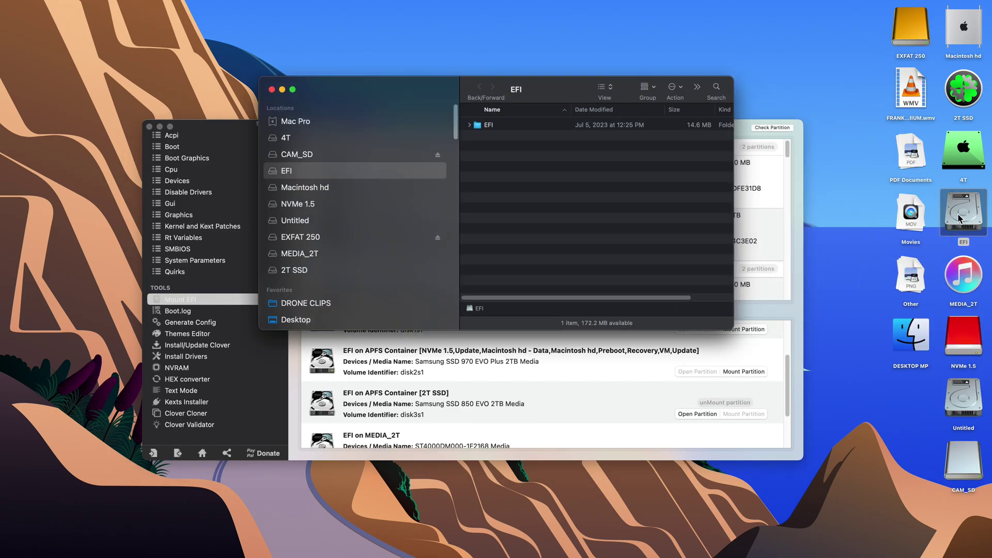
click(519, 127)
double_click(520, 129)
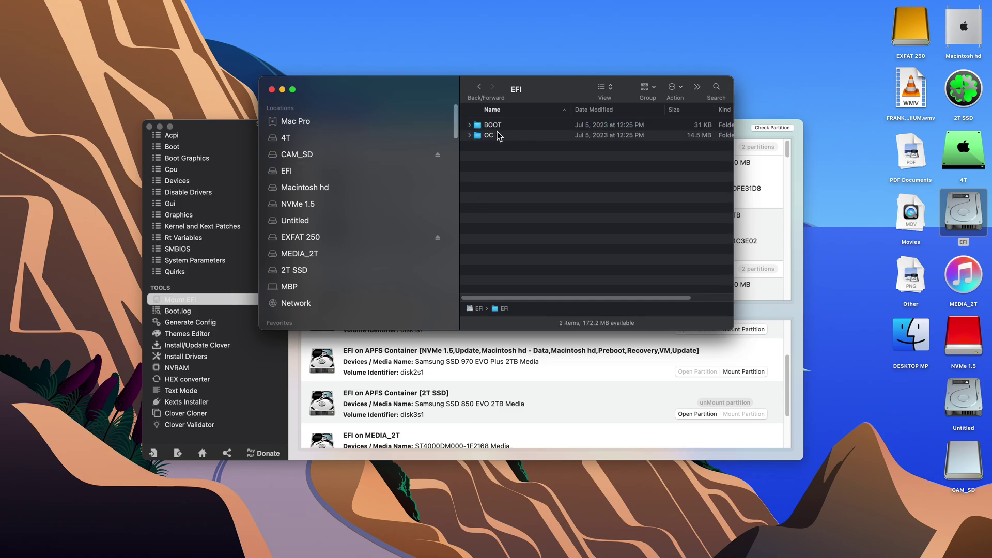
double_click(498, 136)
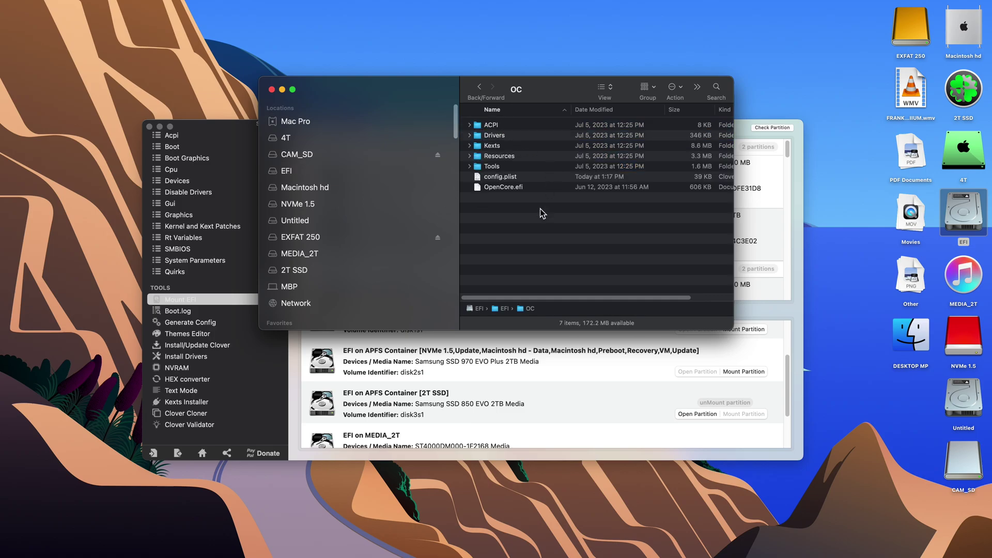
Launch BBEdit from the Dock, then return to Finder and select config.plist
mouse_move(821, 556)
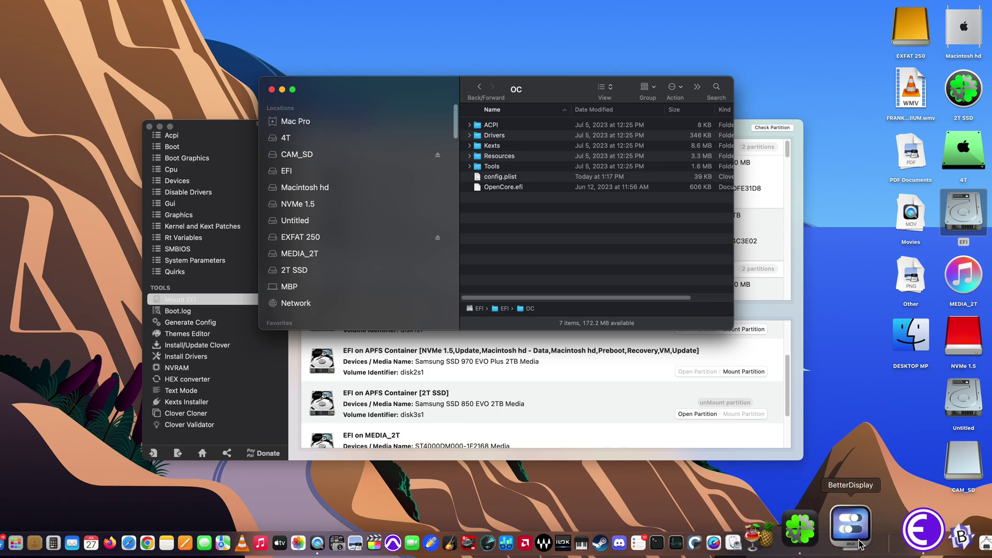
click(902, 535)
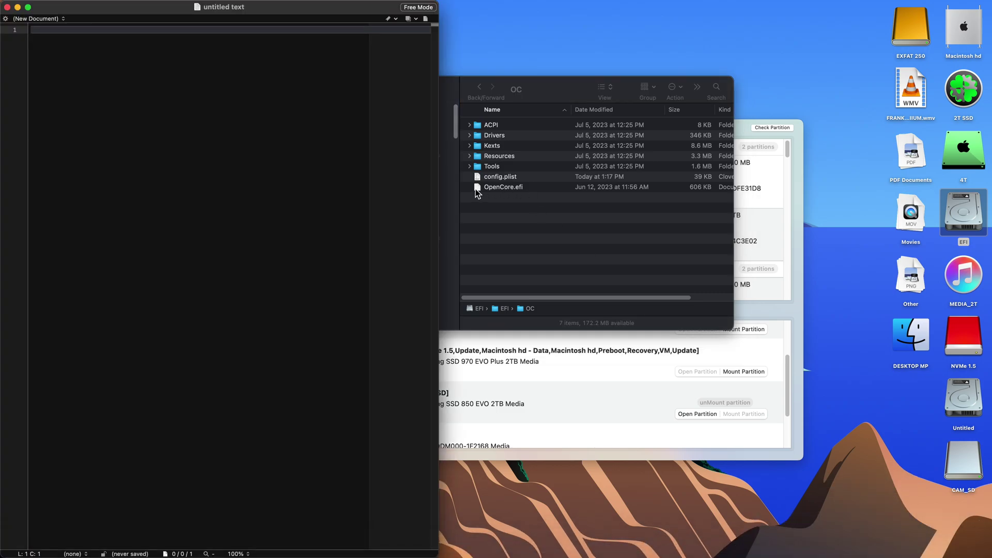
key(super+Tab)
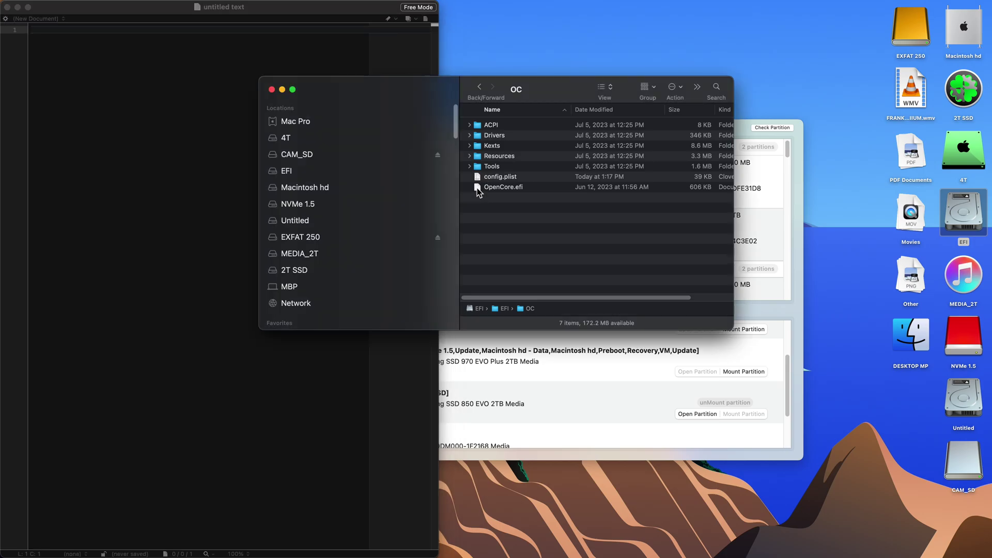
click(477, 177)
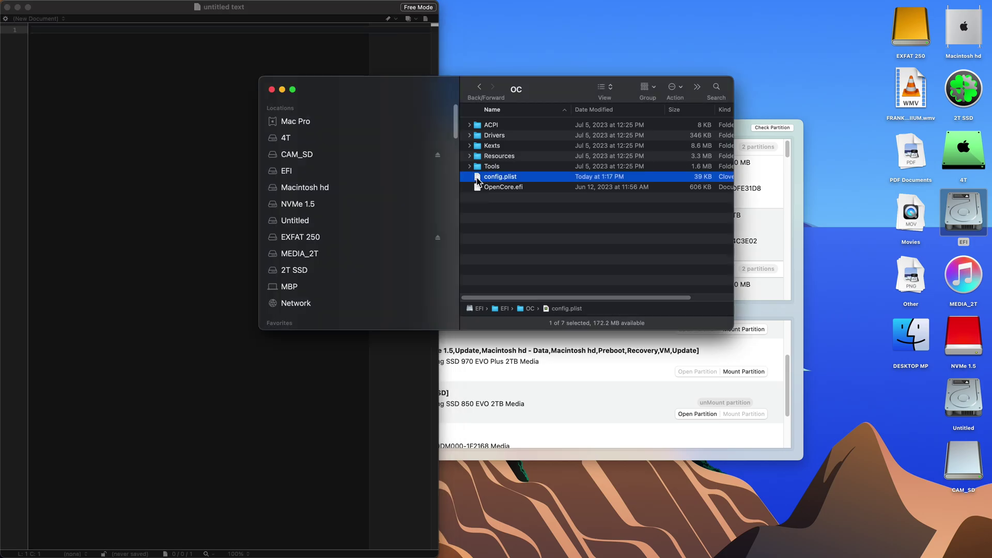
In config.plist, change the UpdateSMBIOS value from false to true
key(super+Tab)
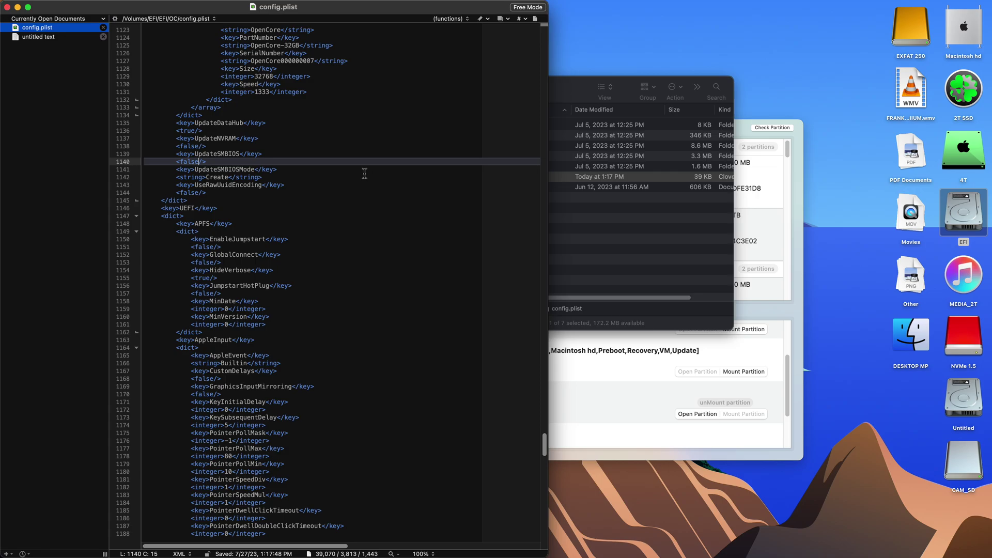
key(BackSpace)
key(BackSpace)
key(BackSpace)
key(BackSpace)
key(BackSpace)
text(true)
Replace the C in the Cpuid1Mask data value with A
scroll(284, 160, up, 1)
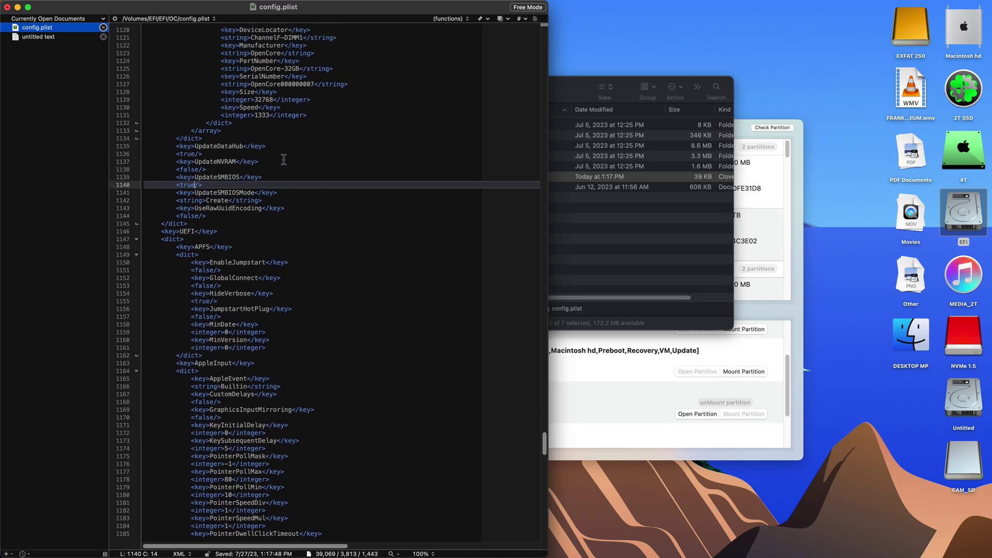
scroll(284, 159, up, 20)
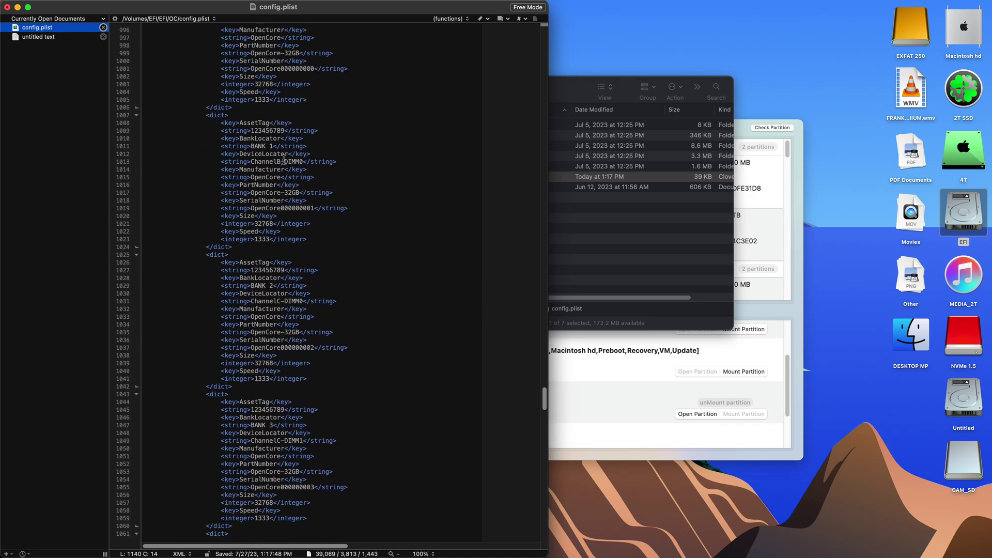
scroll(283, 160, up, 20)
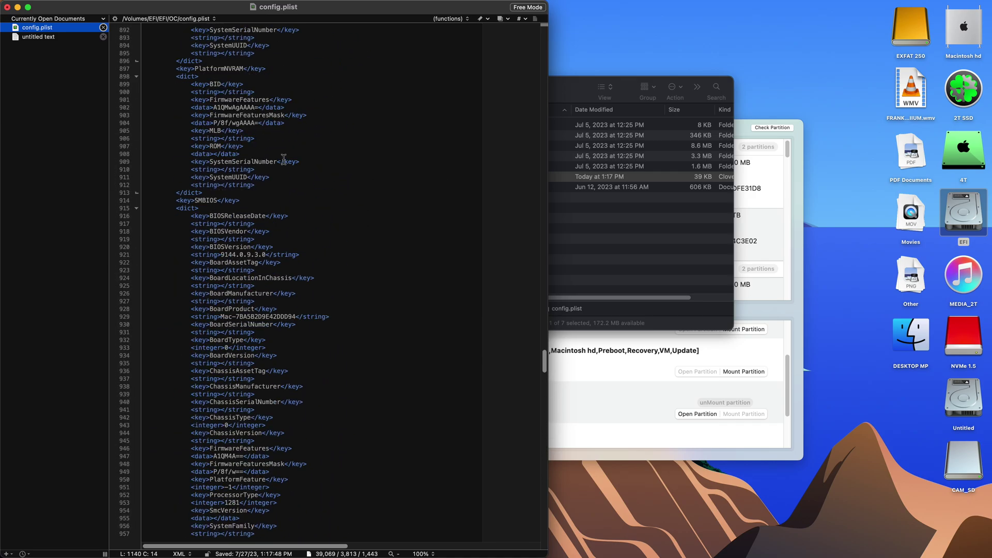
scroll(283, 160, up, 20)
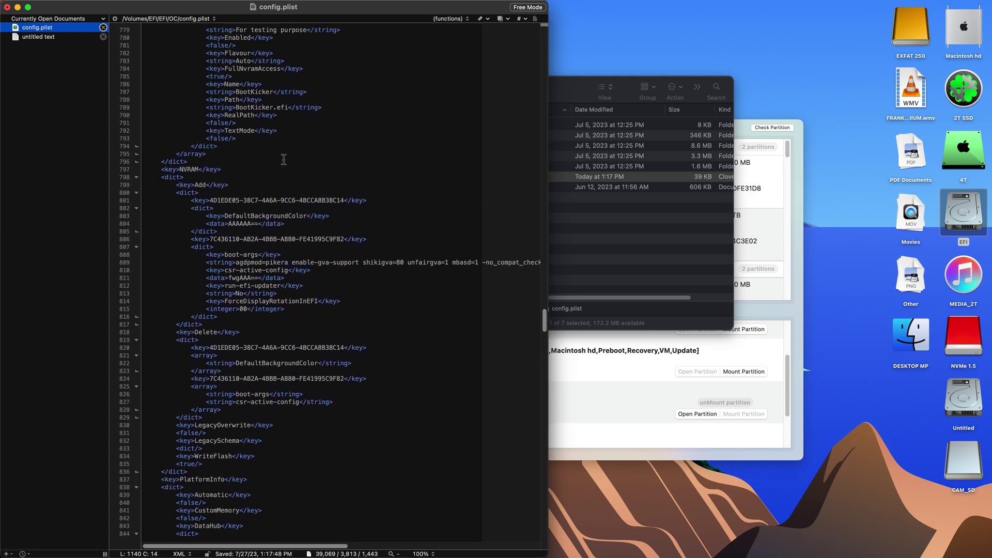
scroll(283, 160, up, 20)
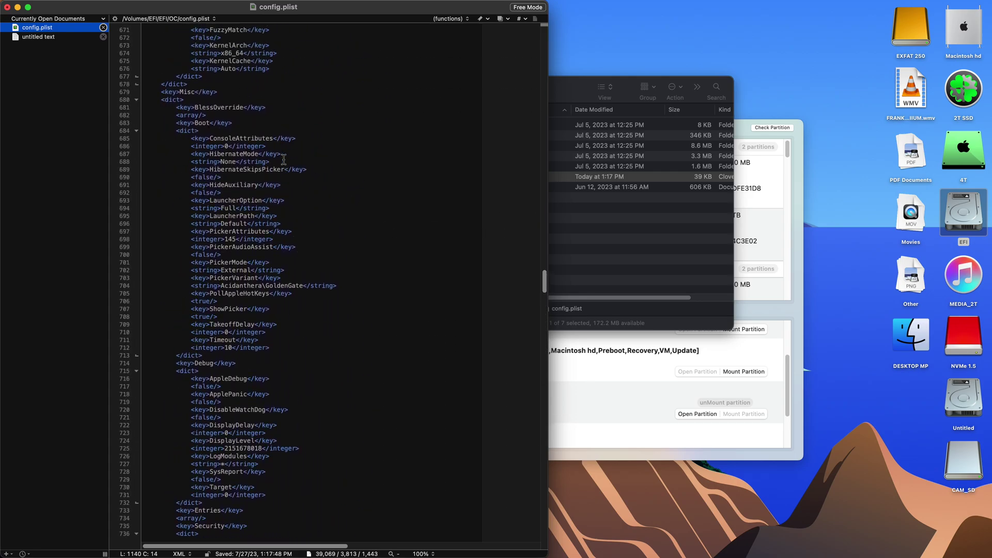
scroll(284, 159, up, 20)
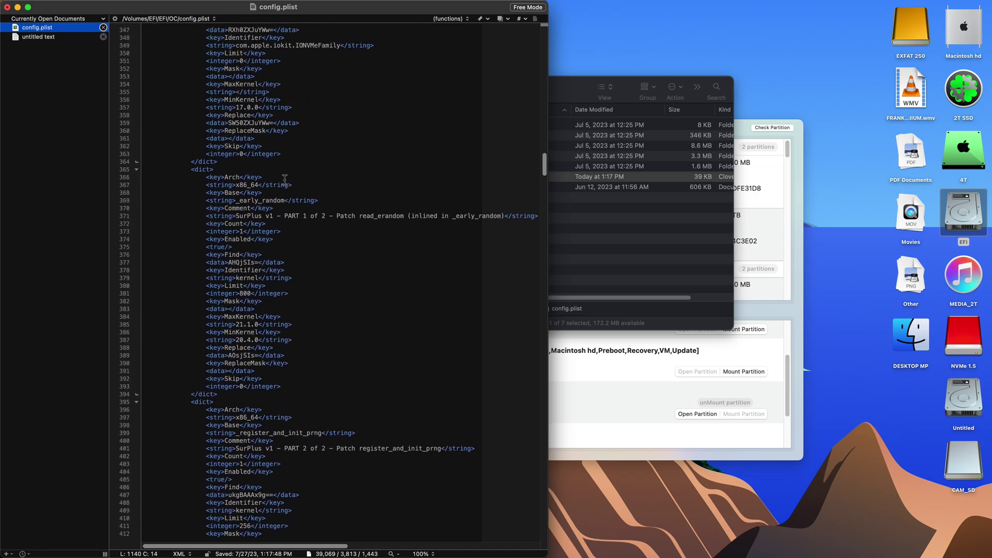
scroll(285, 180, up, 15)
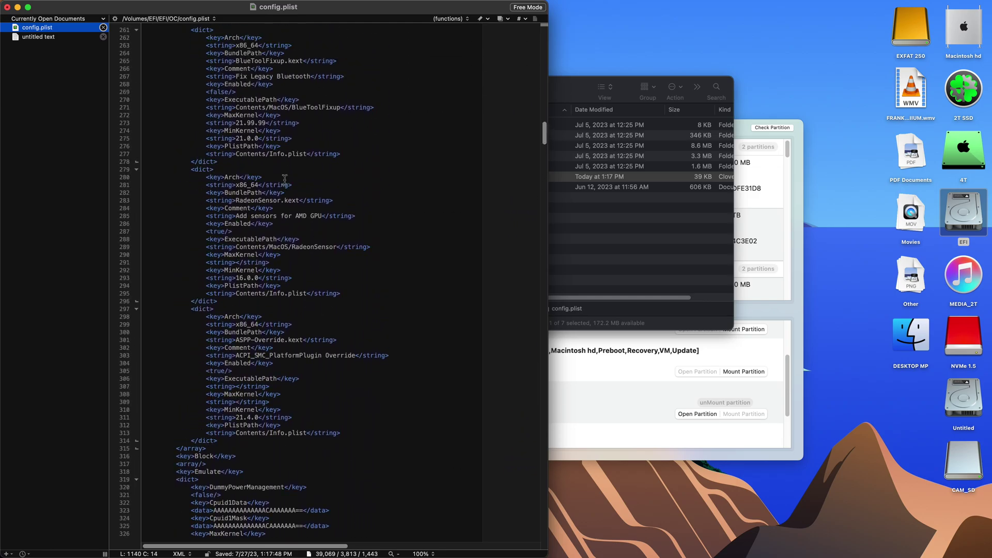
scroll(285, 179, down, 8)
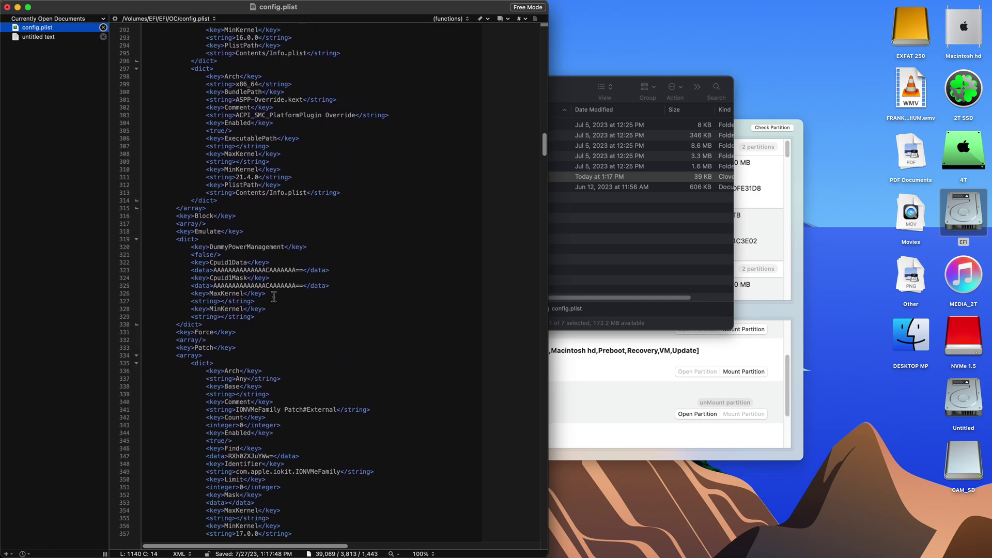
click(271, 288)
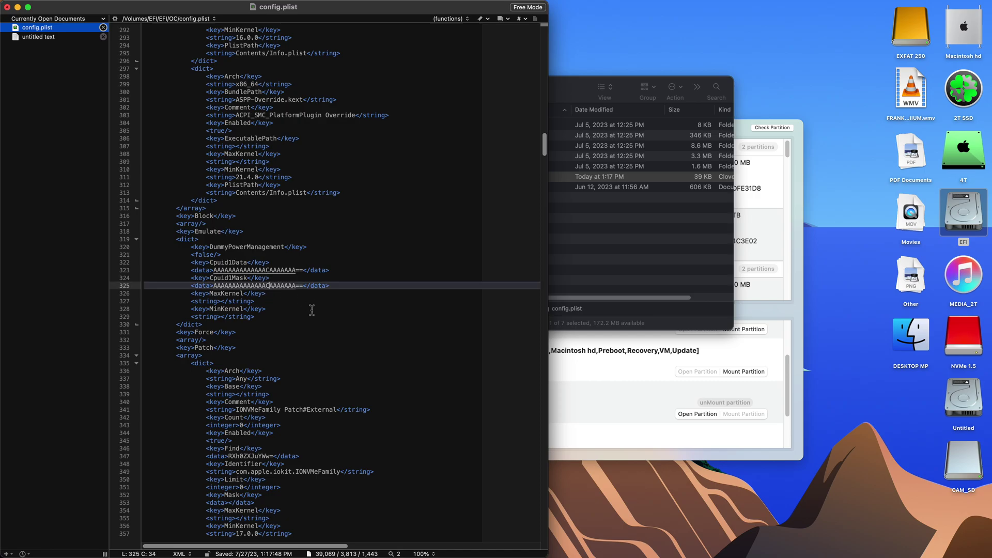
key(BackSpace)
text(A)
Save config.plist and close the BBEdit window along with both open documents
click(65, 6)
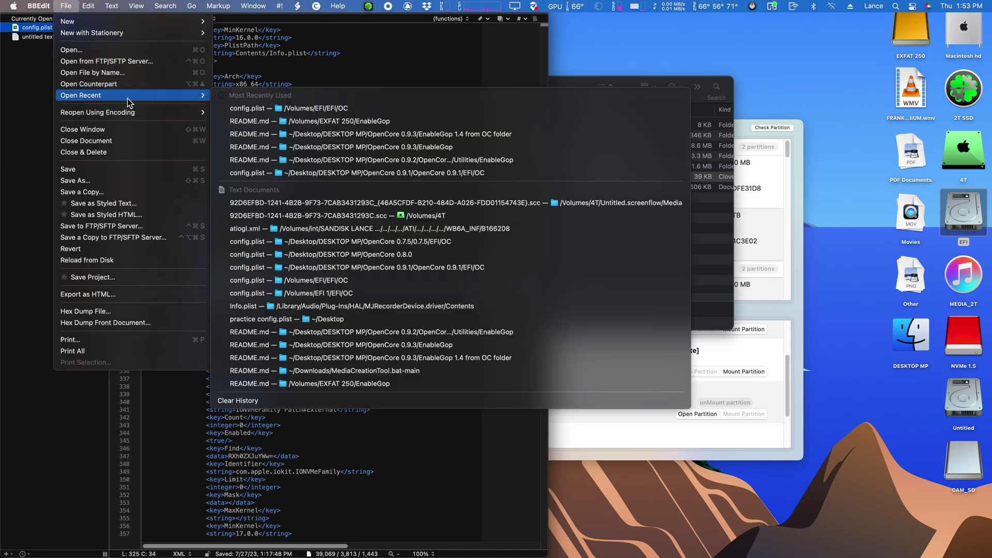
click(128, 168)
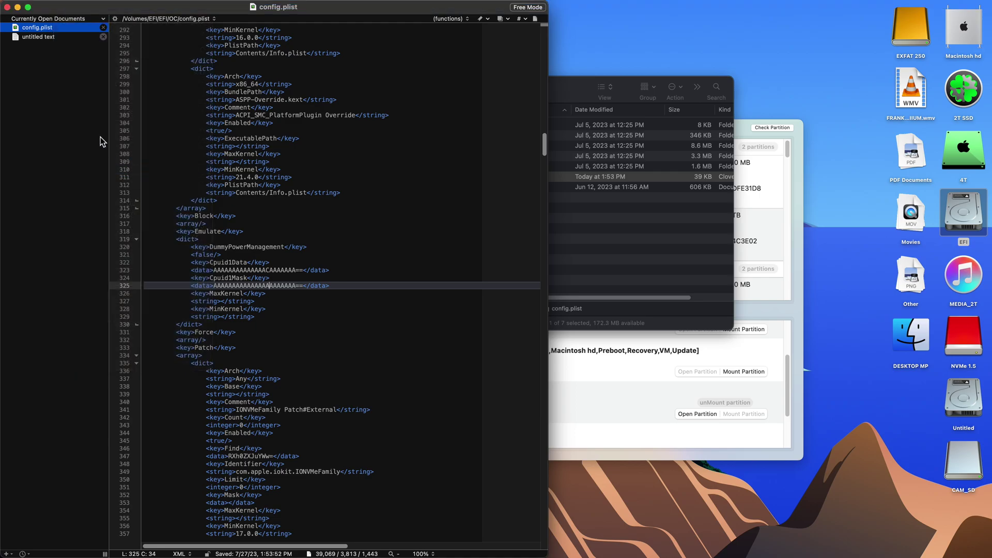
click(7, 7)
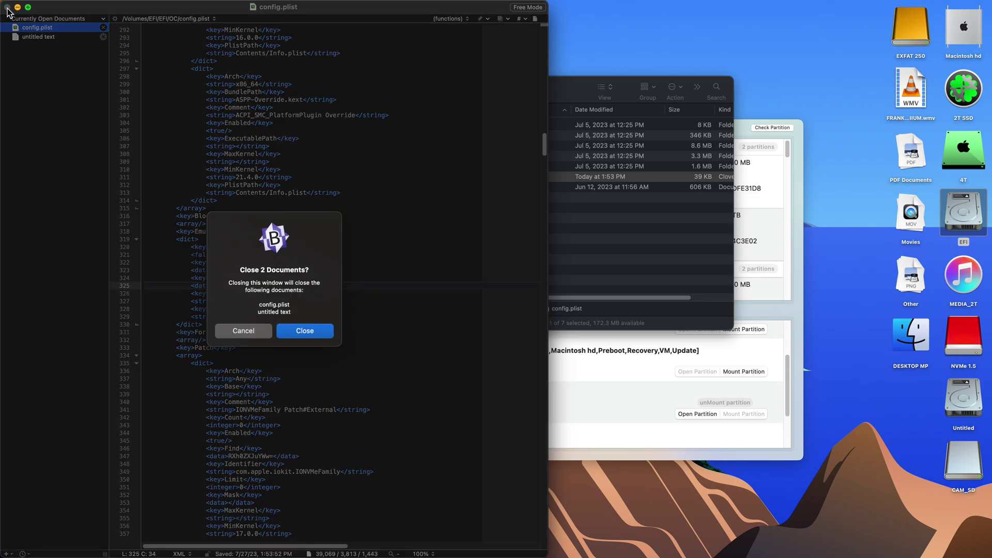
click(306, 333)
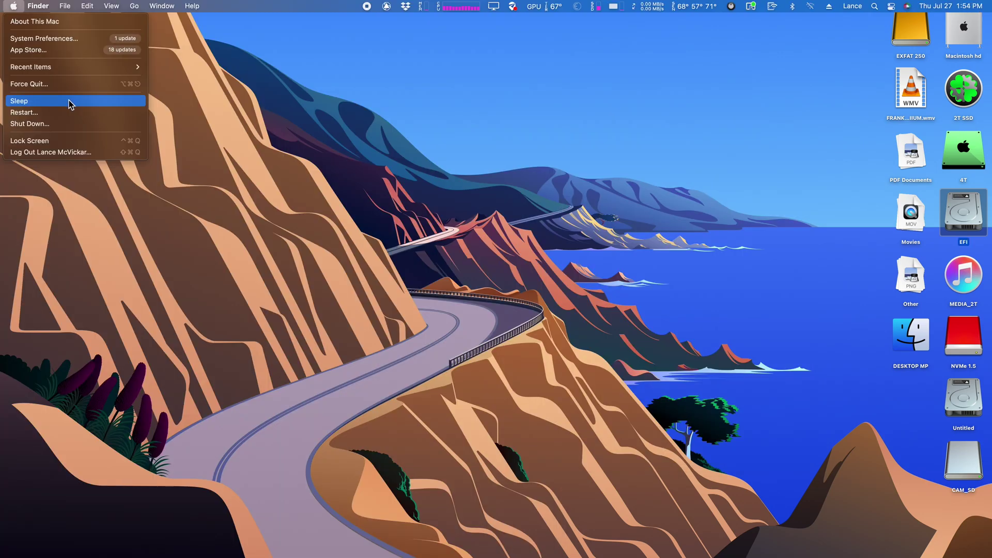
Choose to restart the Mac
click(78, 115)
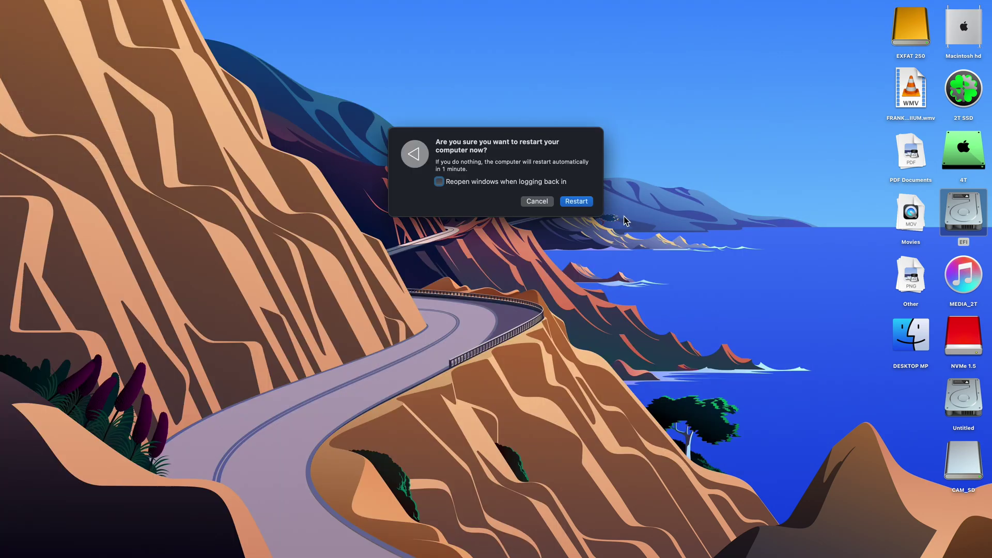